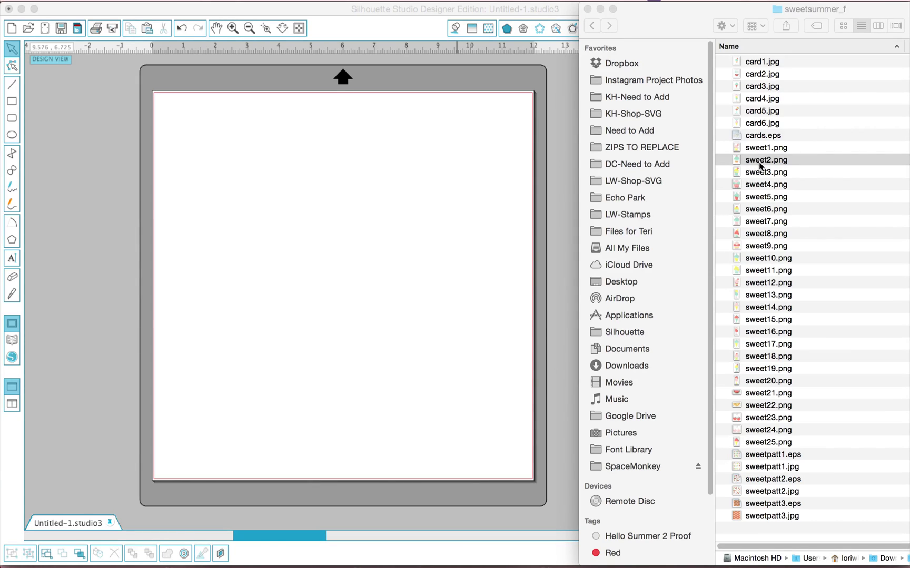
Place the sweet2.png cupcake image on the design page and select it.
{"action": "left_click_drag", "start_coordinate": [761, 167], "coordinate": [303, 279]}
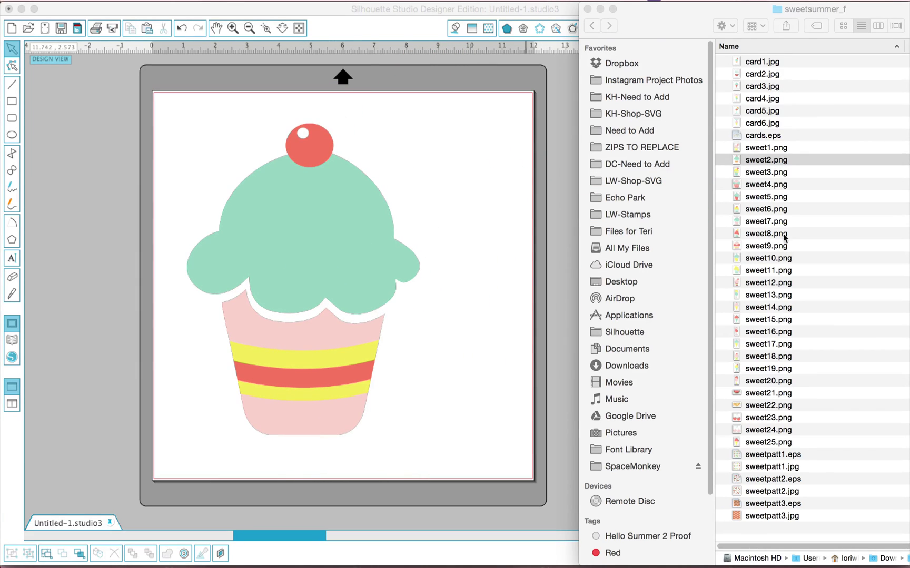
{"action": "left_click", "coordinate": [322, 235]}
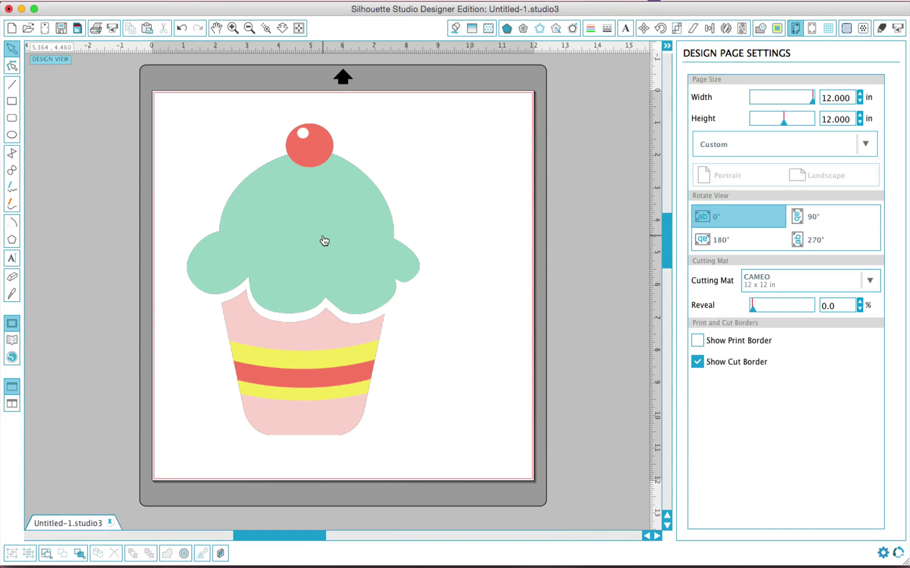
{"action": "left_click", "coordinate": [323, 240]}
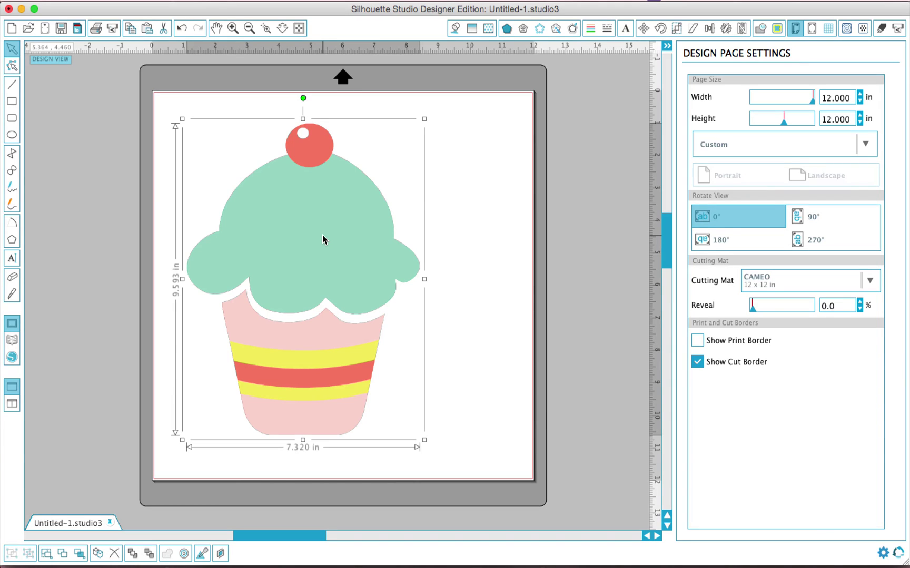
Trace the cupcake's outer edge with High Pass Filter off and Threshold 100.
{"action": "left_click", "coordinate": [775, 29]}
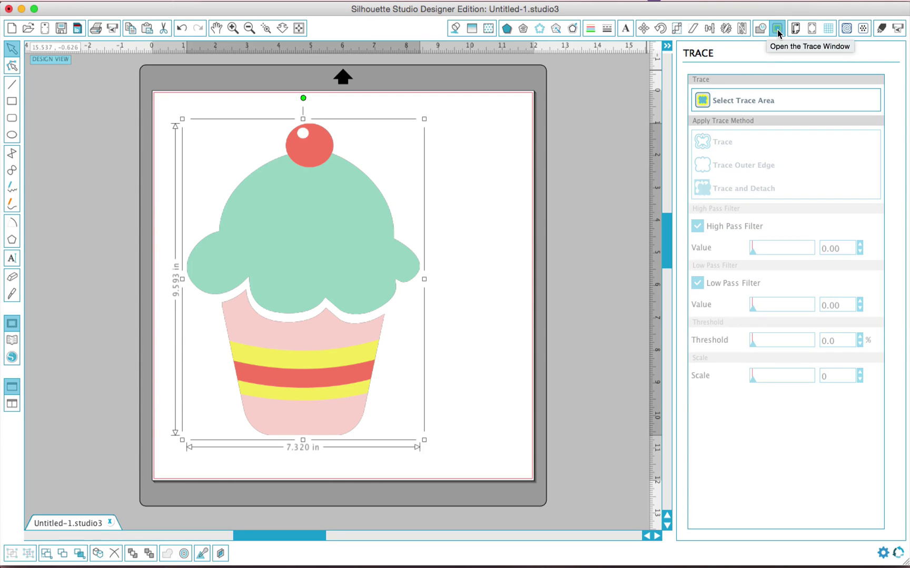
{"action": "left_click", "coordinate": [729, 101]}
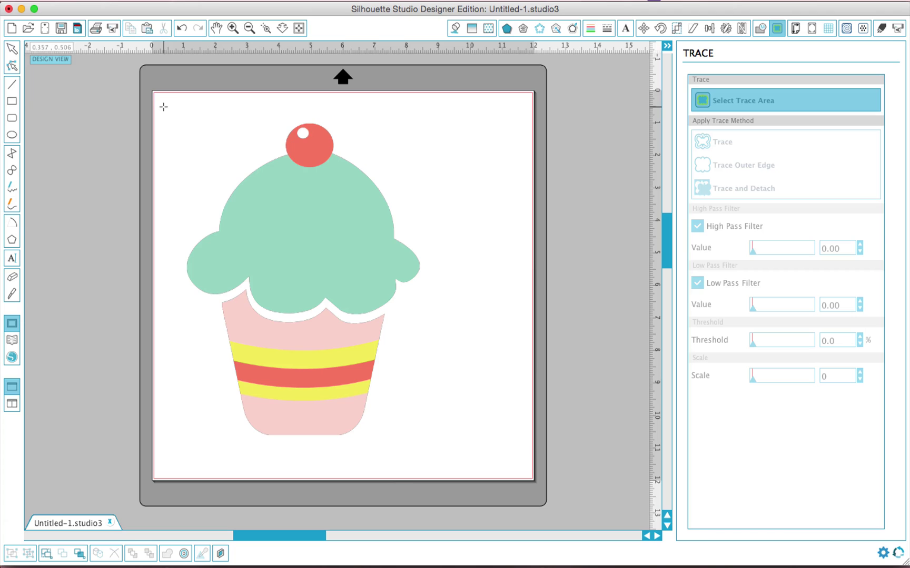
{"action": "mouse_move", "coordinate": [168, 104]}
{"action": "left_mouse_down"}
{"action": "mouse_move", "coordinate": [418, 386]}
{"action": "mouse_move", "coordinate": [452, 464]}
{"action": "left_mouse_up"}
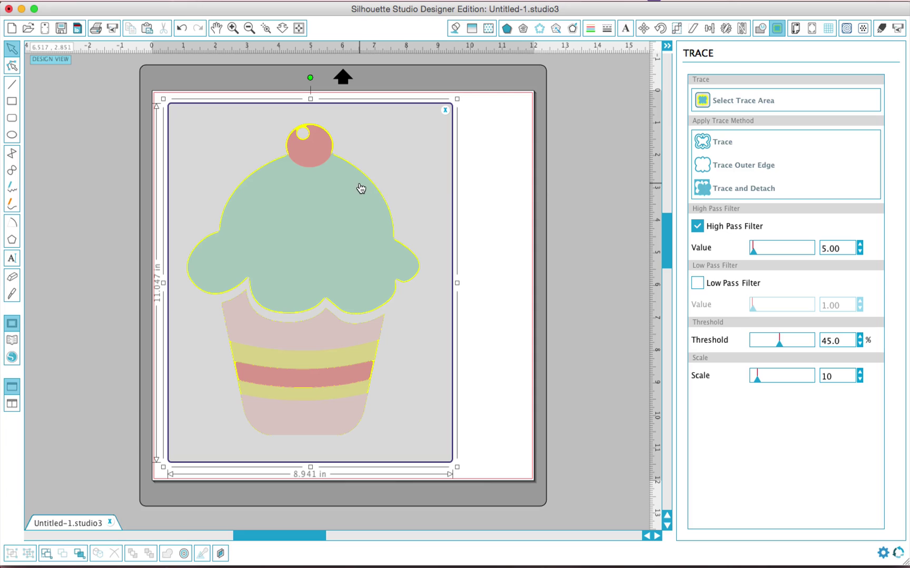
{"action": "left_click", "coordinate": [697, 226]}
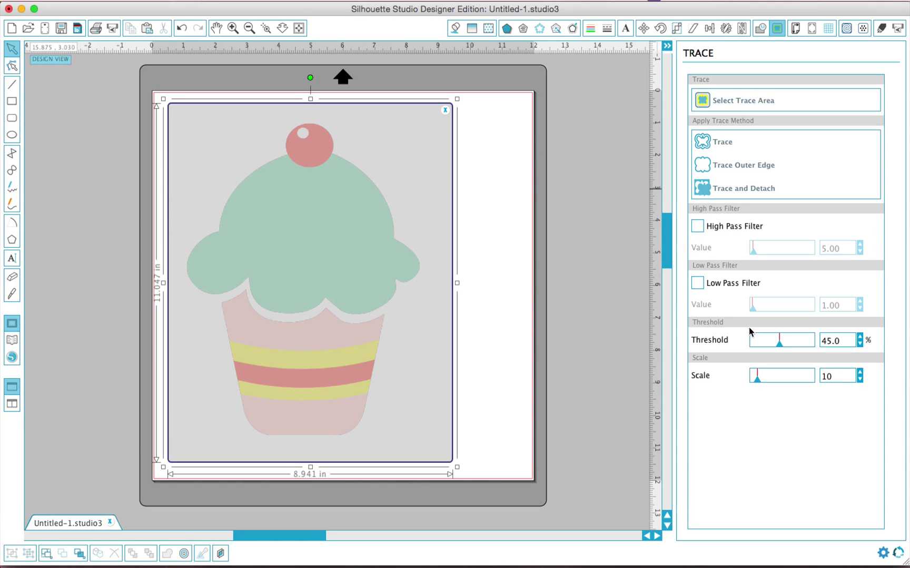
{"action": "left_click_drag", "start_coordinate": [777, 341], "coordinate": [868, 340]}
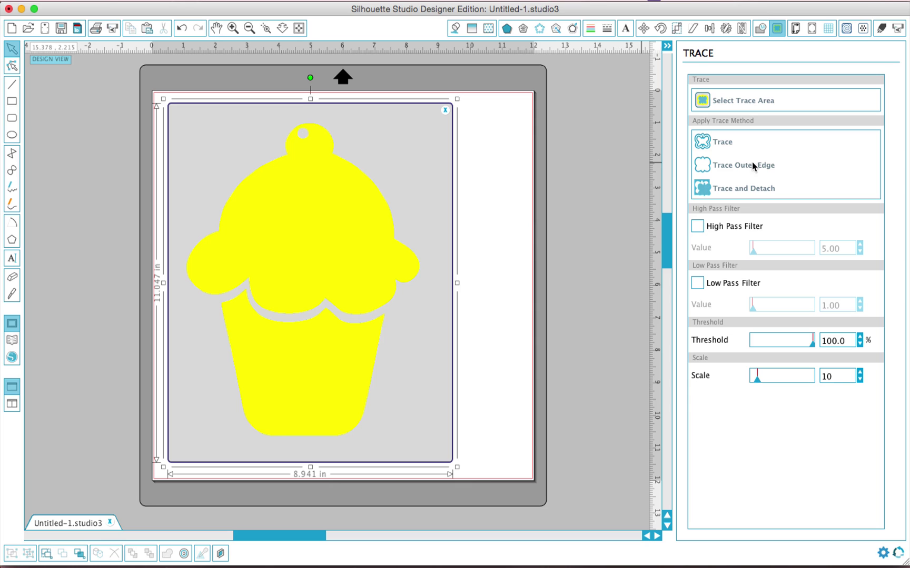
{"action": "left_click", "coordinate": [735, 165]}
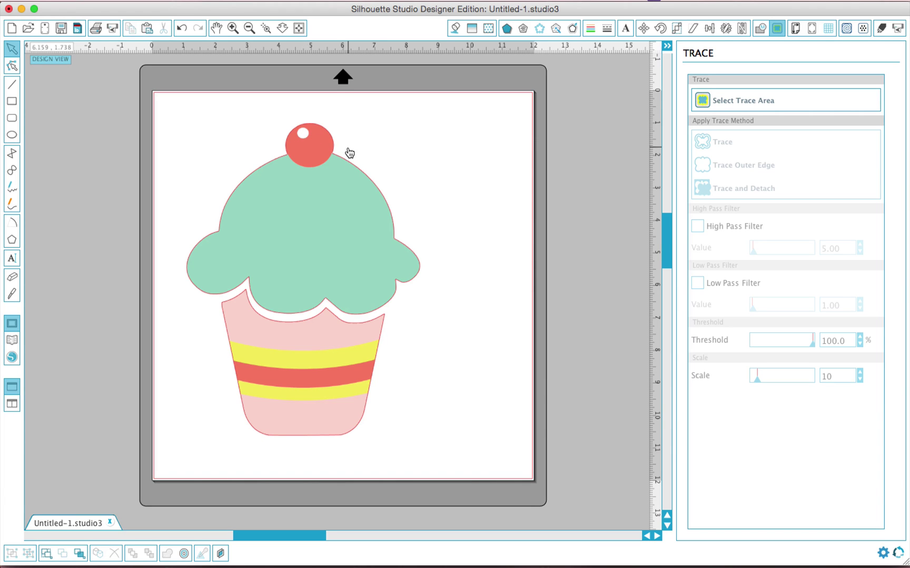
Verify the traced outline aligns with the cupcake by shifting the image and outline aside and undoing.
{"action": "left_click_drag", "start_coordinate": [349, 167], "coordinate": [484, 158]}
{"action": "left_click", "coordinate": [484, 158]}
{"action": "key", "text": "super+z"}
{"action": "left_click", "coordinate": [372, 152]}
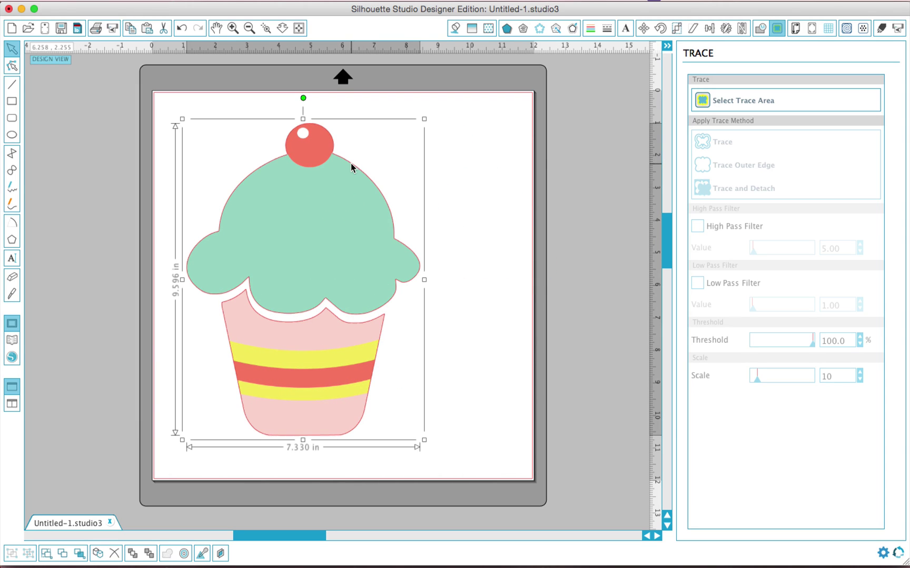
{"action": "left_click_drag", "start_coordinate": [351, 163], "coordinate": [379, 163]}
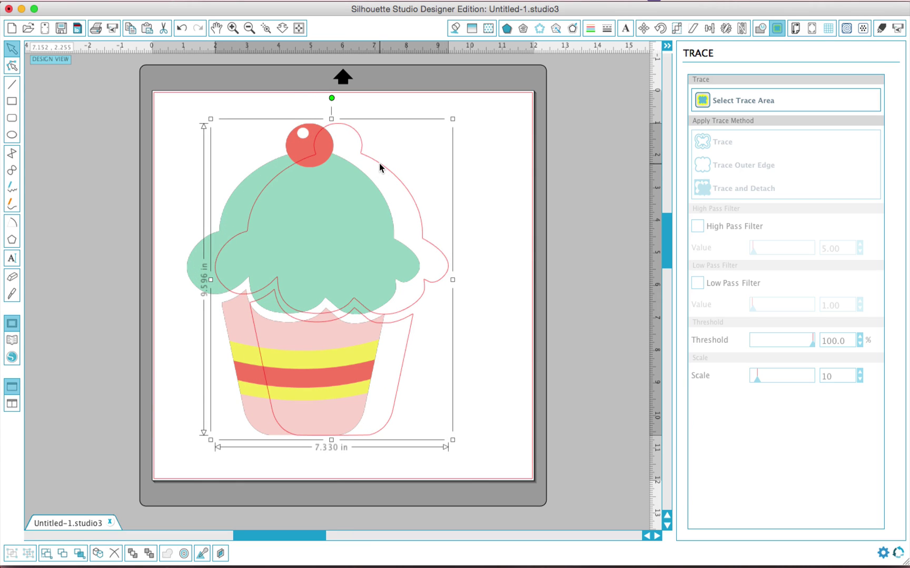
{"action": "key", "text": "super+z"}
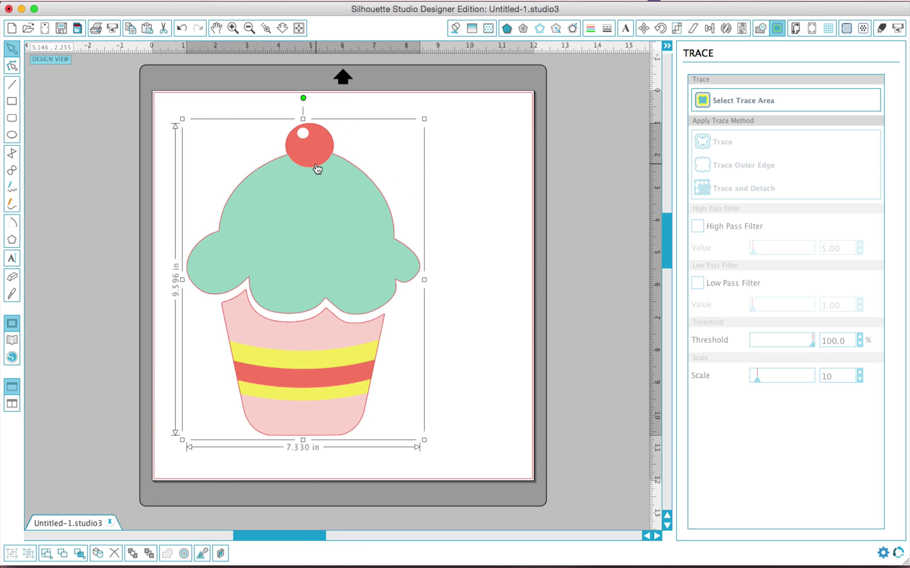
{"action": "left_click", "coordinate": [573, 29]}
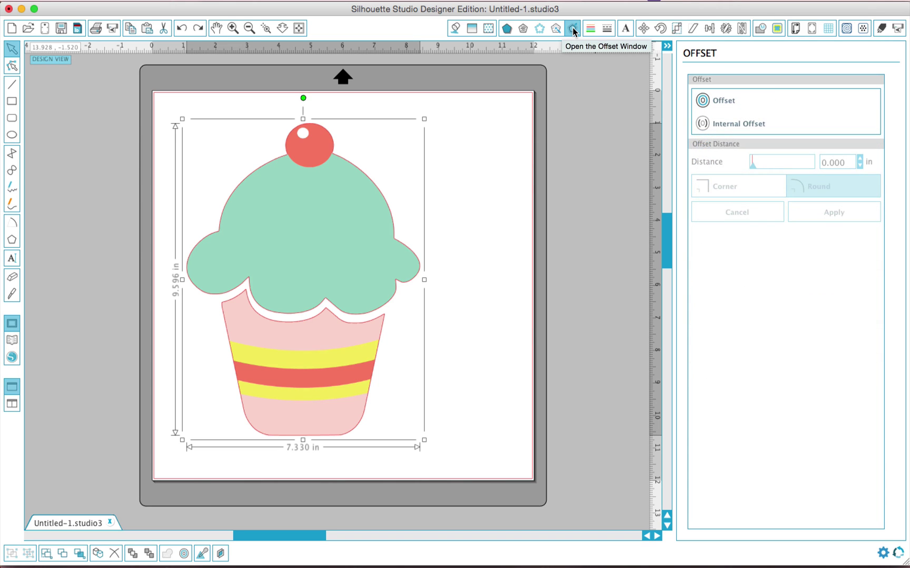
Apply a round 0.25 in offset, giving a 7.830 × 10.096 in cut border.
{"action": "left_click", "coordinate": [724, 102]}
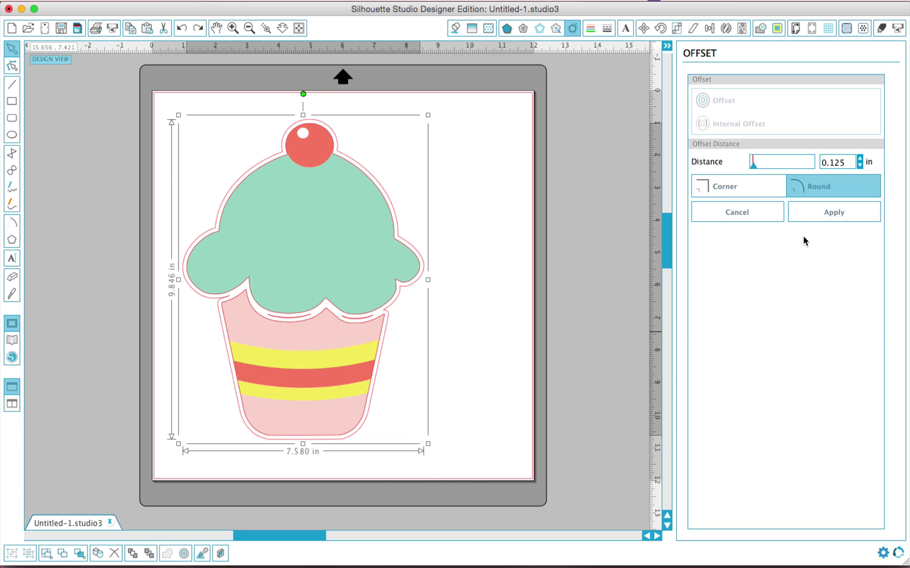
{"action": "double_click", "coordinate": [832, 162]}
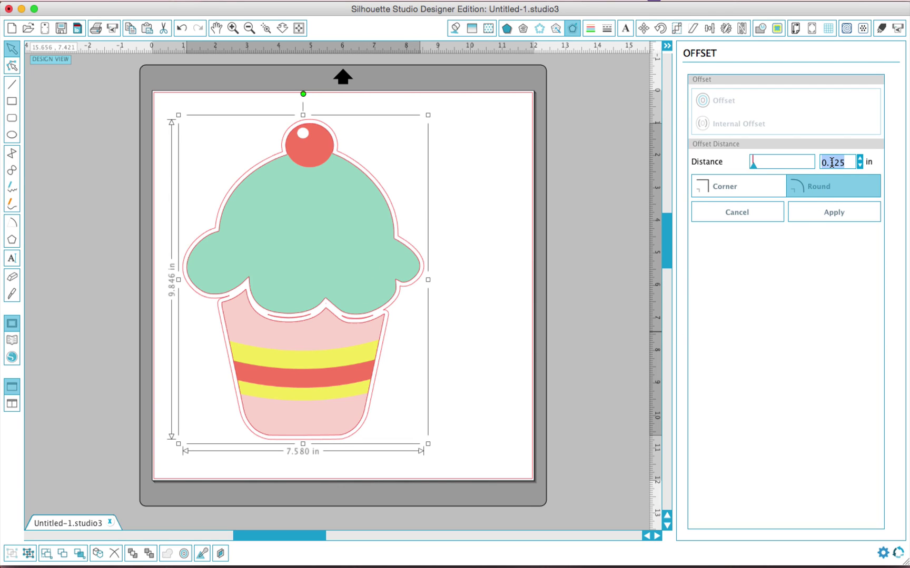
{"action": "key", "text": "BackSpace"}
{"action": "type", "text": ".25"}
{"action": "left_click", "coordinate": [833, 211]}
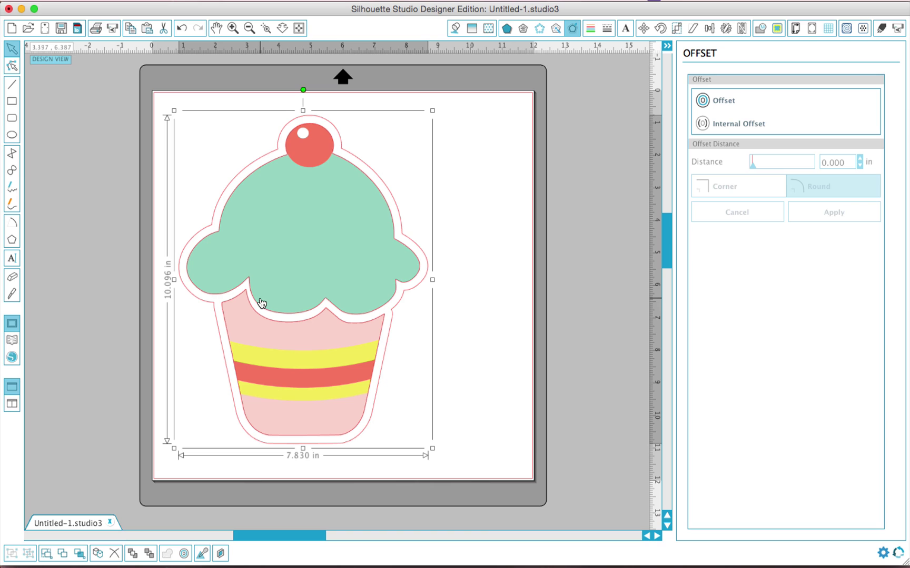
Delete the inner cupcake image to reveal its offset outline, then undo the deletion.
{"action": "left_click", "coordinate": [465, 248]}
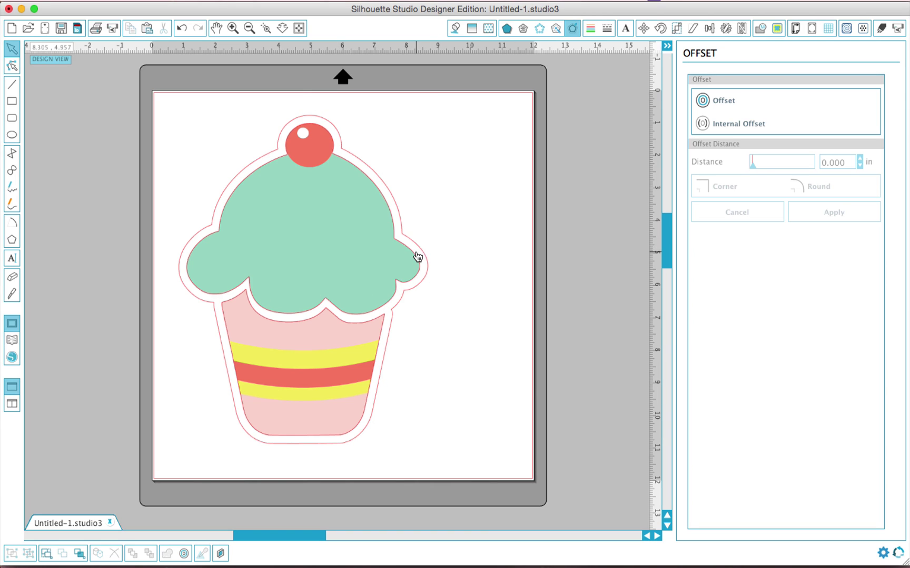
{"action": "left_click", "coordinate": [416, 258]}
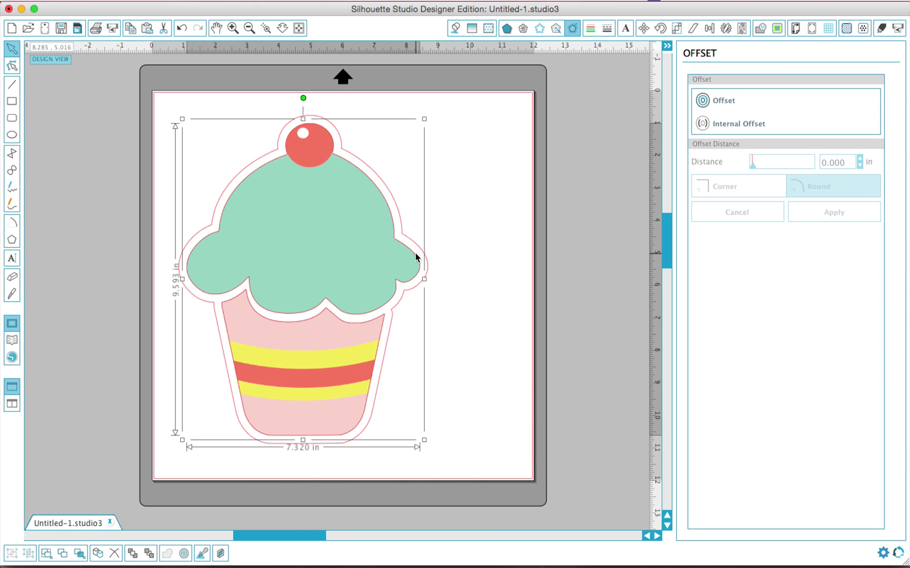
{"action": "key", "text": "Delete"}
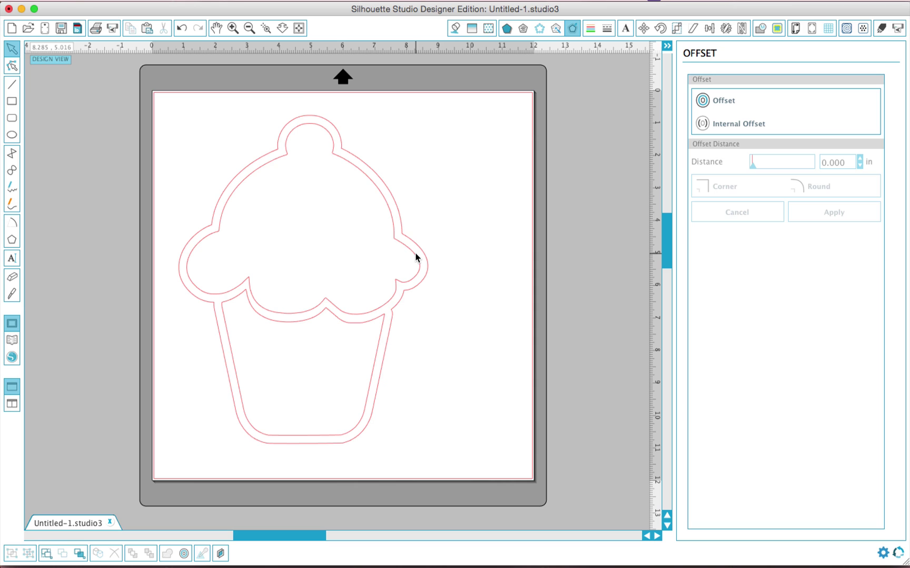
{"action": "key", "text": "super+z"}
Drag the image off its outline, cancel the move, and select everything together.
{"action": "left_click", "coordinate": [455, 225]}
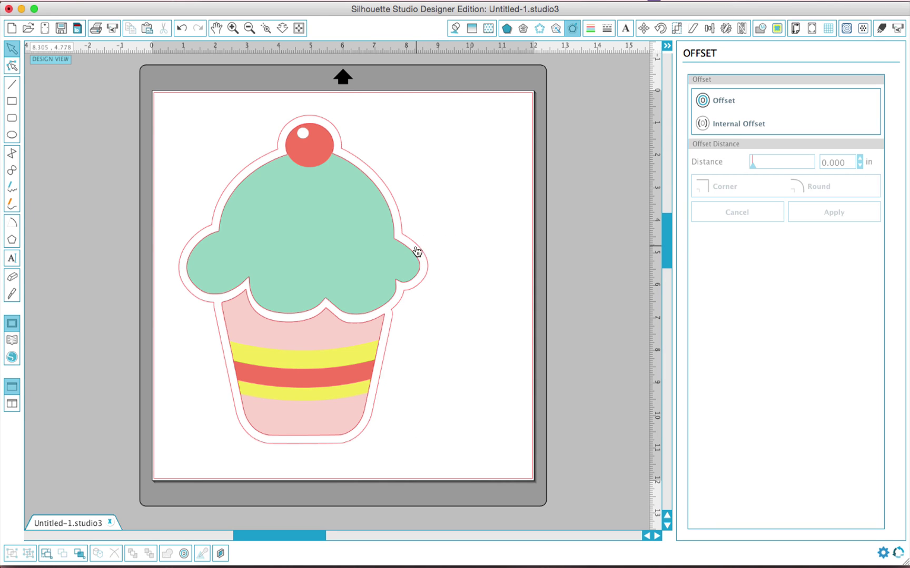
{"action": "left_click_drag", "start_coordinate": [414, 256], "coordinate": [318, 126]}
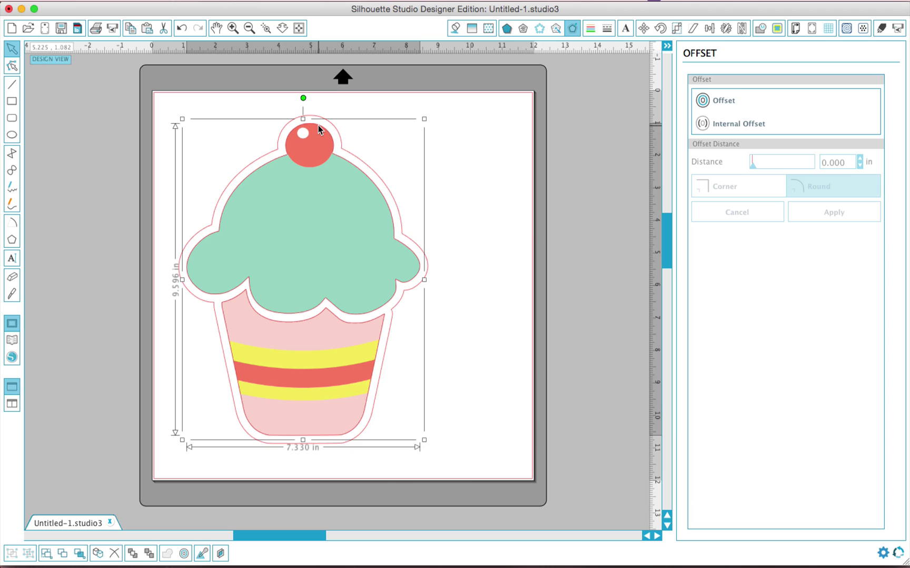
{"action": "key", "text": "Escape"}
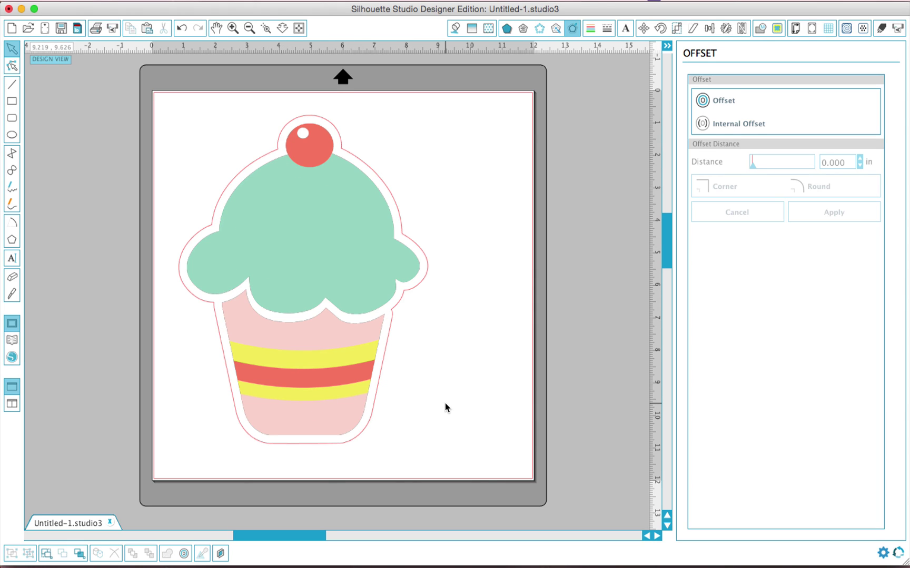
{"action": "key", "text": "super+a"}
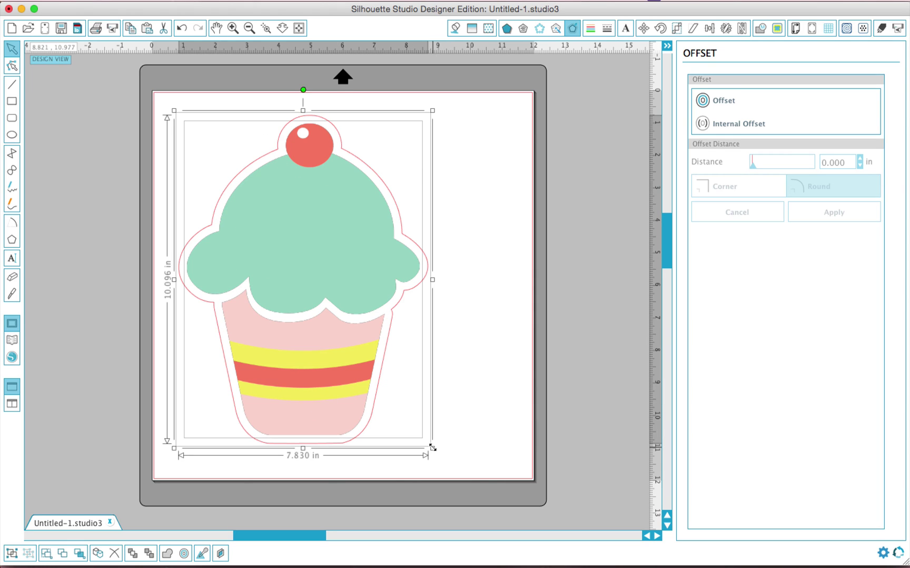
Scale the cupcake and its outlines down to 2.472 × 3.187 in.
{"action": "left_click_drag", "start_coordinate": [432, 448], "coordinate": [269, 217]}
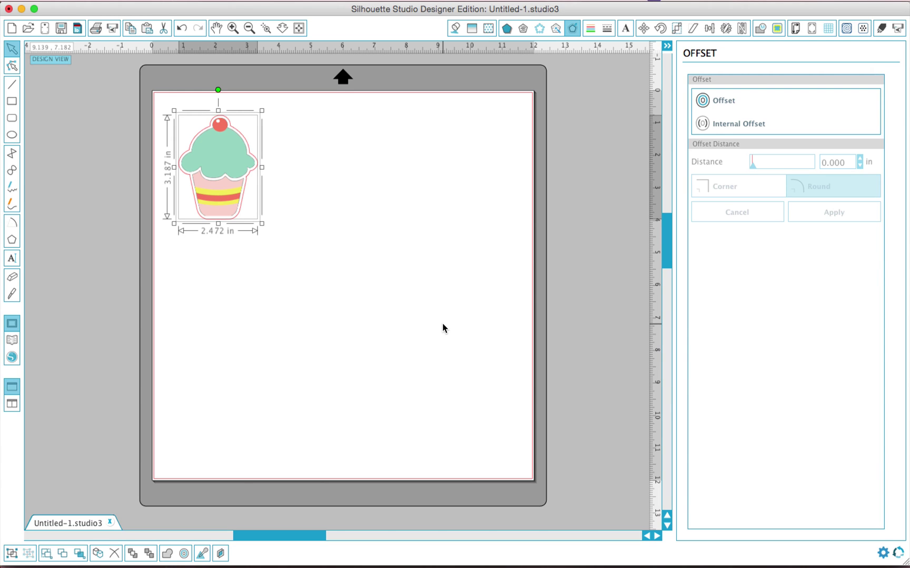
{"action": "left_click", "coordinate": [795, 29]}
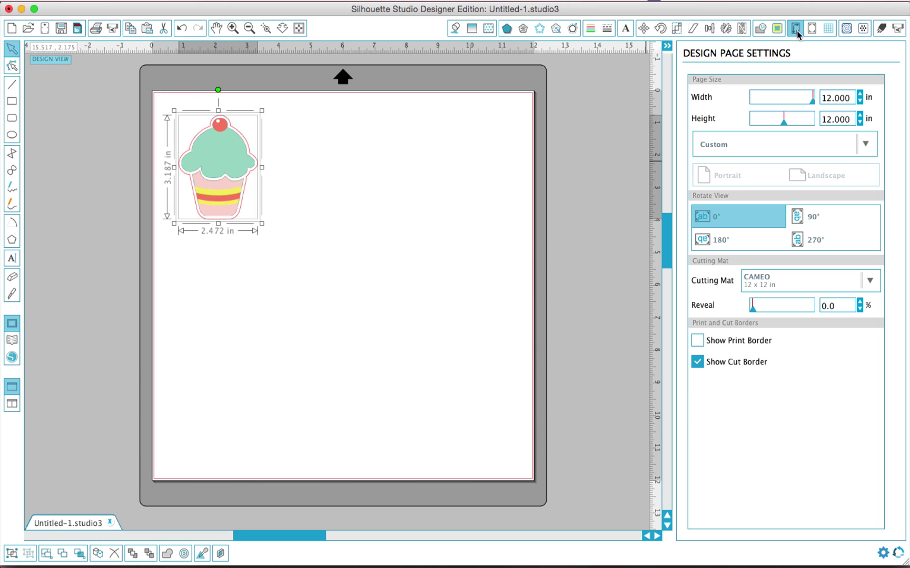
Set the page size to Current Printer, giving an 8.5 × 11 in portrait page.
{"action": "left_click", "coordinate": [780, 140]}
{"action": "left_click", "coordinate": [764, 215]}
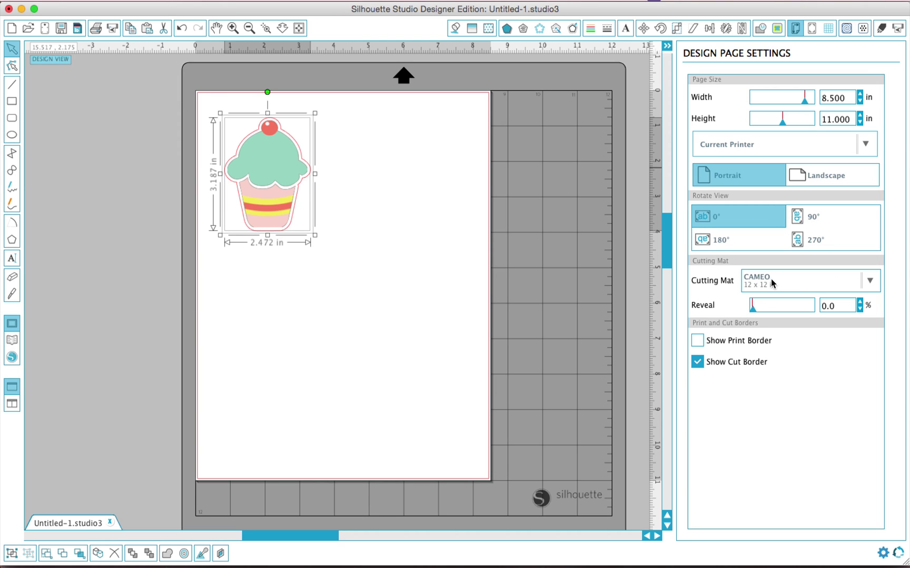
{"action": "left_click", "coordinate": [812, 28]}
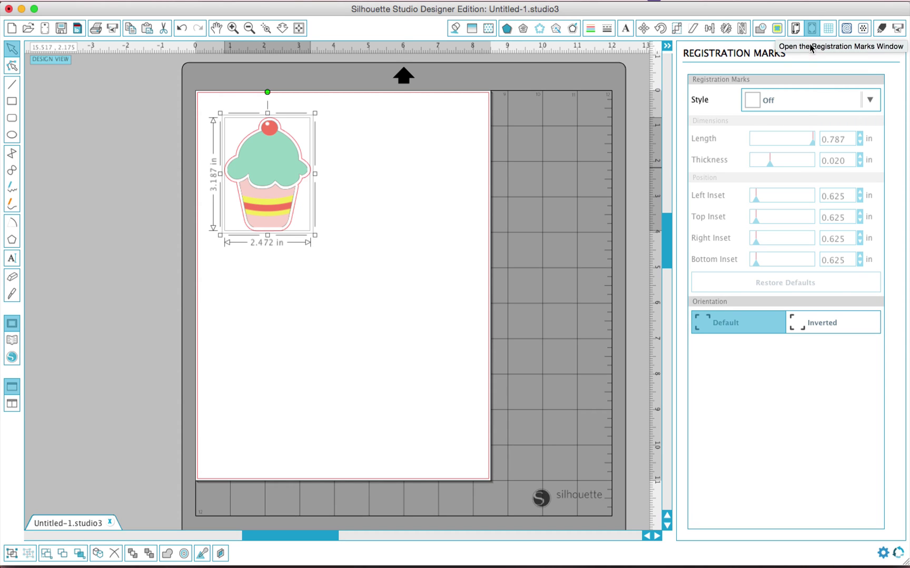
Add Type 1 registration marks and nudge the cupcake clear of the top-left corner mark.
{"action": "left_click", "coordinate": [811, 100]}
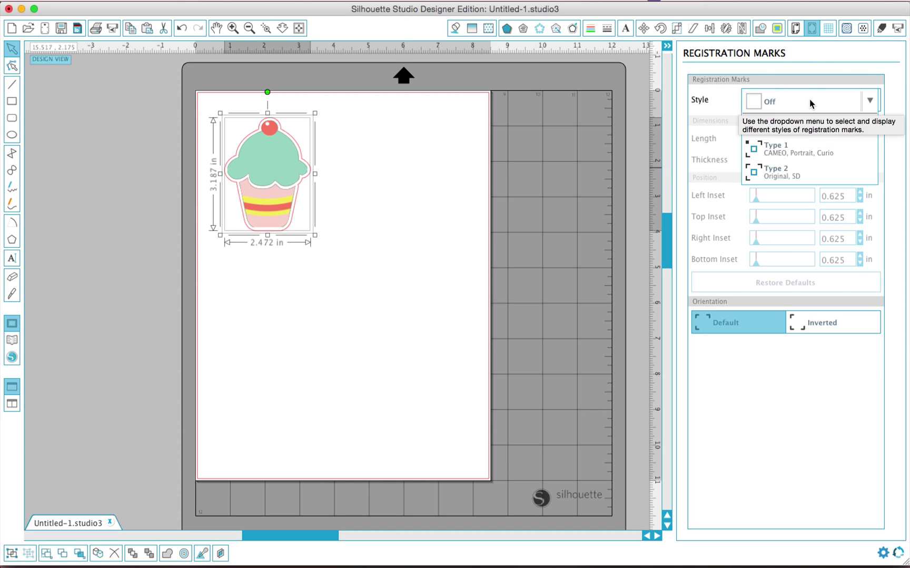
{"action": "left_click", "coordinate": [810, 149]}
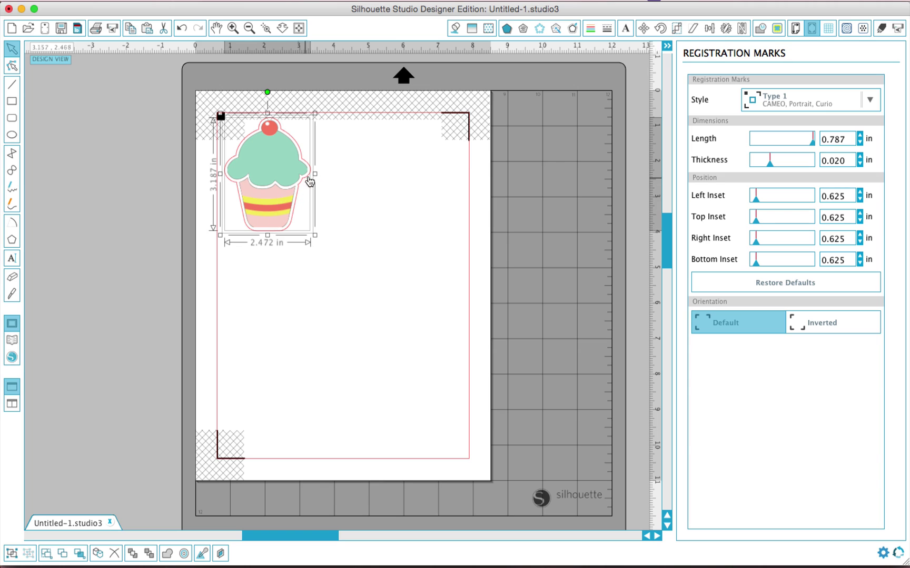
{"action": "left_click_drag", "start_coordinate": [279, 169], "coordinate": [282, 180]}
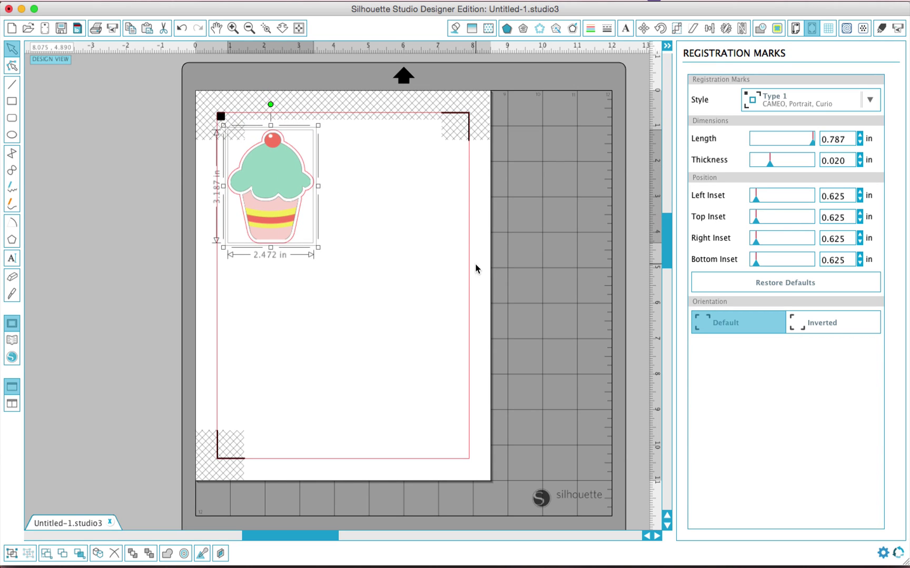
{"action": "left_click", "coordinate": [431, 286]}
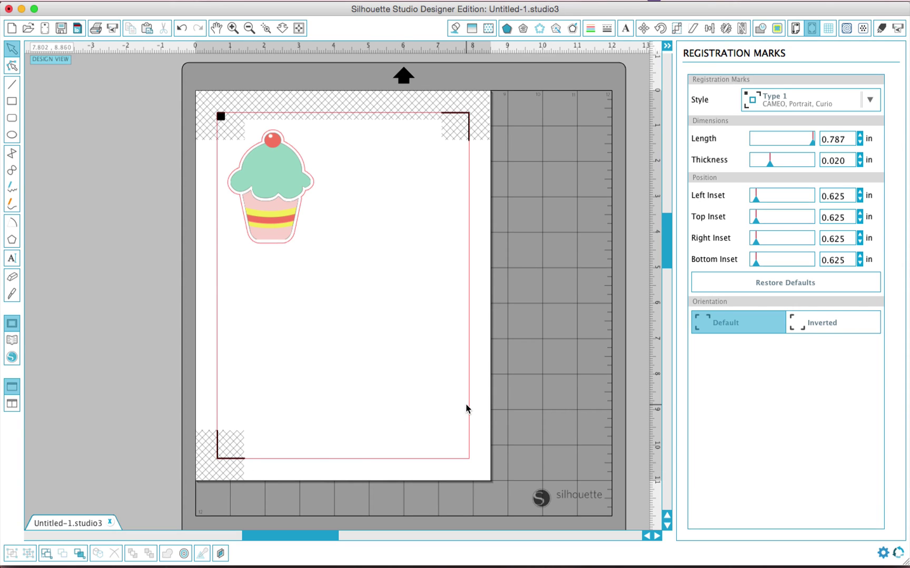
Open Send to Silhouette and cancel the Print dialog twice without printing.
{"action": "left_click", "coordinate": [112, 28]}
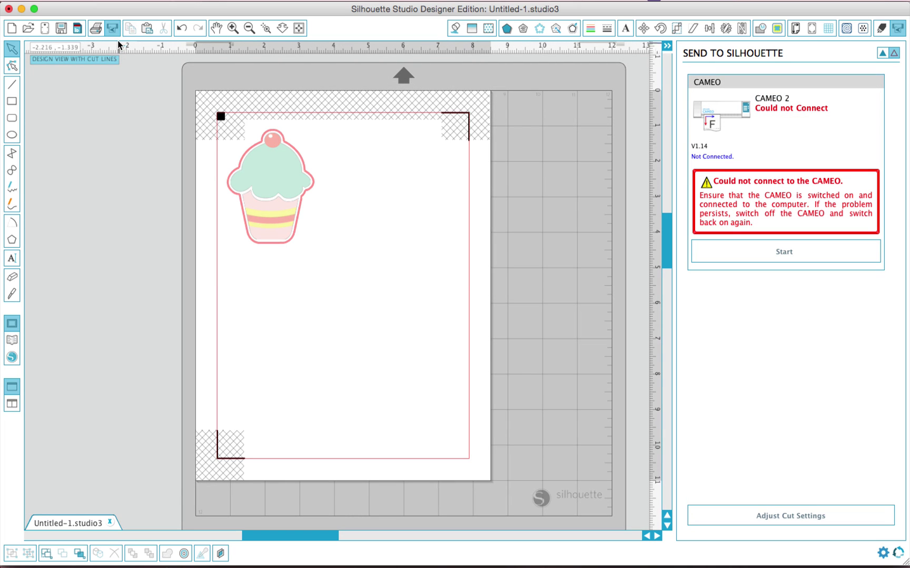
{"action": "left_click", "coordinate": [95, 26]}
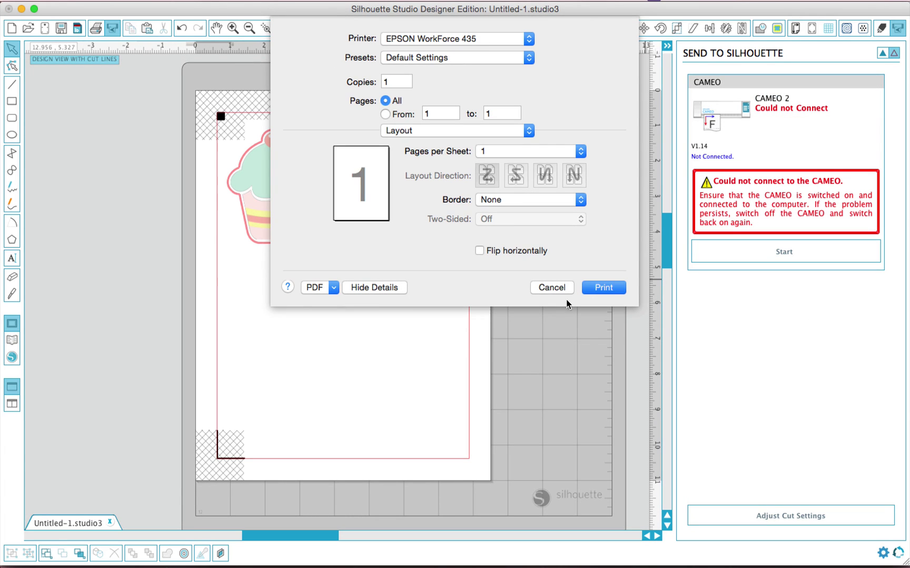
{"action": "left_click", "coordinate": [553, 289]}
{"action": "left_click", "coordinate": [97, 28]}
{"action": "left_click", "coordinate": [568, 285]}
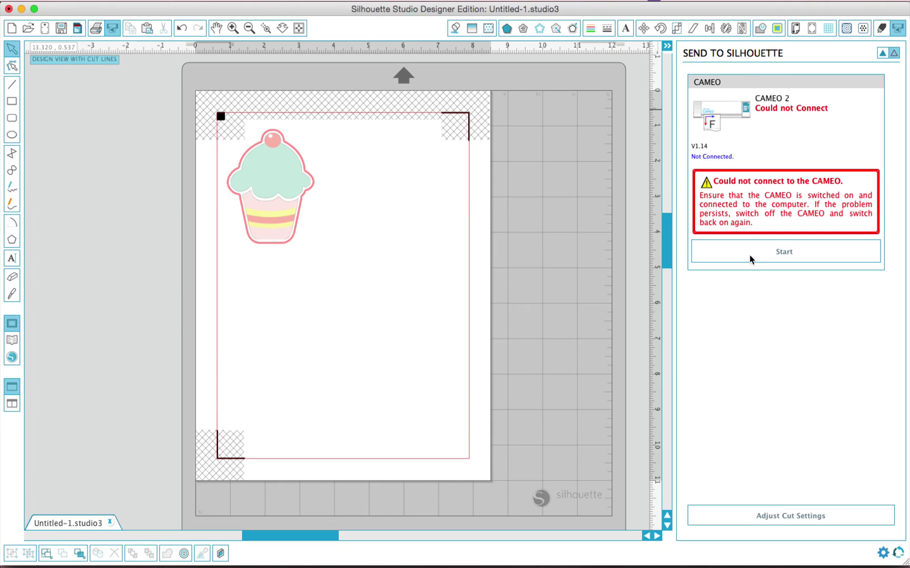
Choose Cardstock (Plain) as the material type in Cut Settings.
{"action": "left_click", "coordinate": [881, 28]}
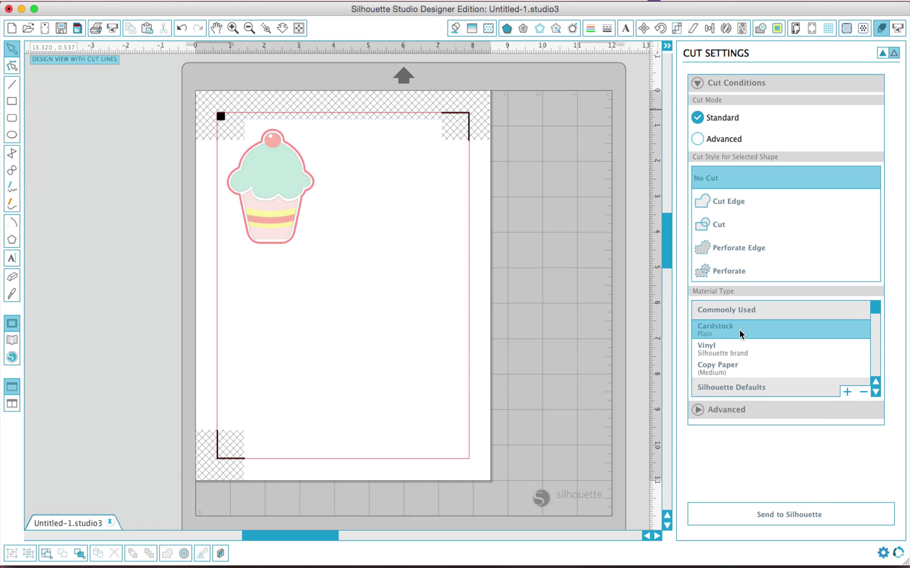
{"action": "left_click", "coordinate": [739, 330]}
{"action": "scroll", "coordinate": [739, 329], "scroll_direction": "down", "scroll_amount": 5}
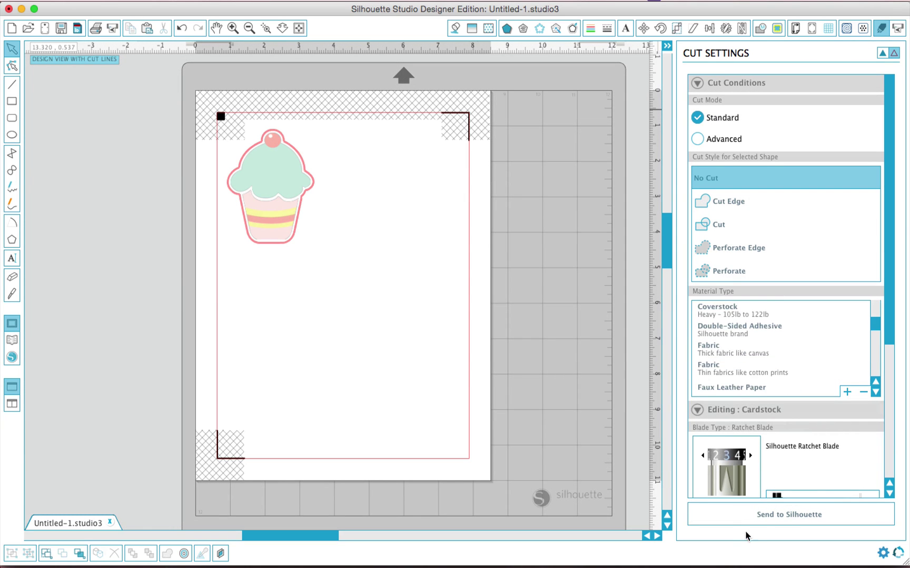